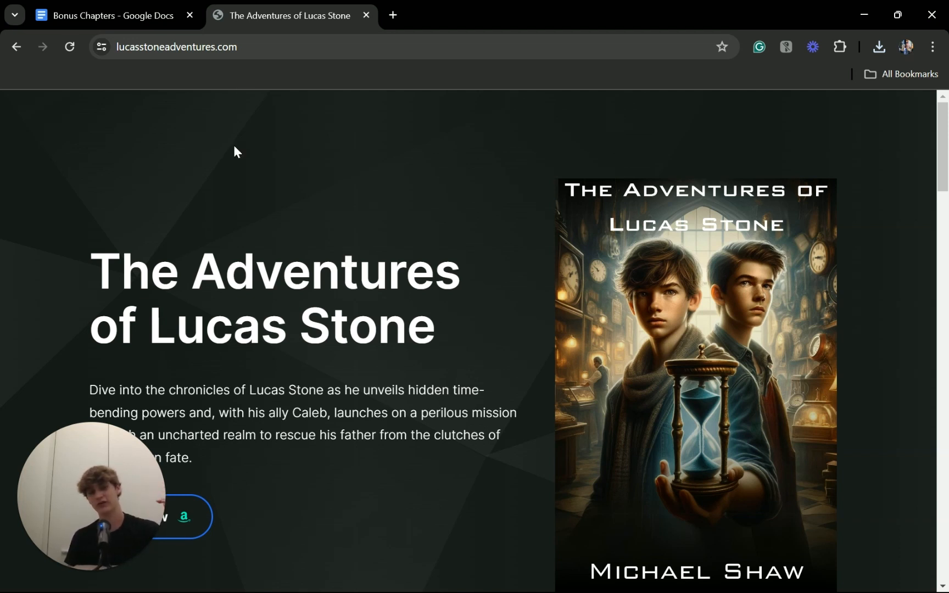
Step: Switch to the Bonus Chapters Google Docs tab to review the manuscript
{"action": "left_click", "coordinate": [86, 12]}
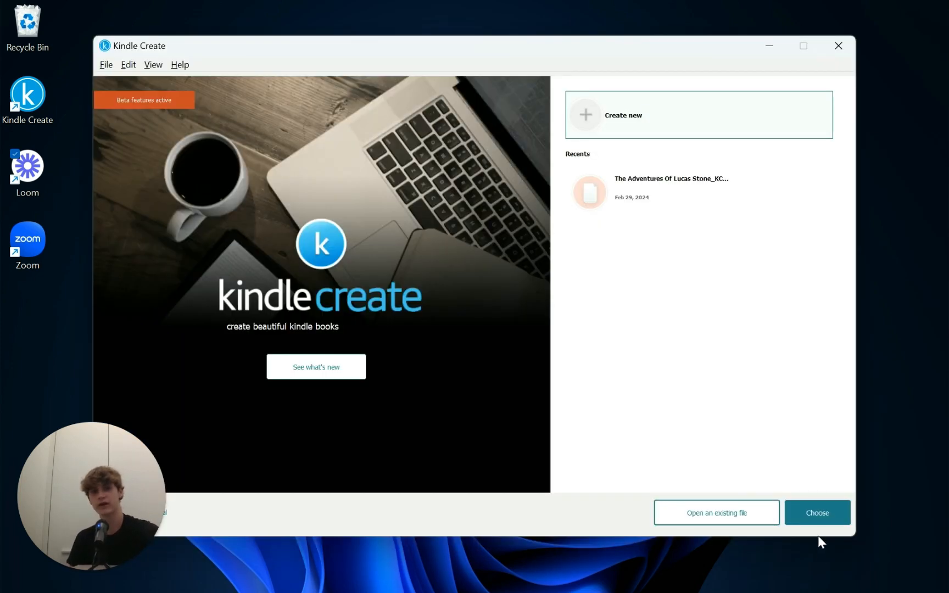
Step: Start a new reflowable book titled 'Bonus Chapters'
{"action": "left_click", "coordinate": [822, 518]}
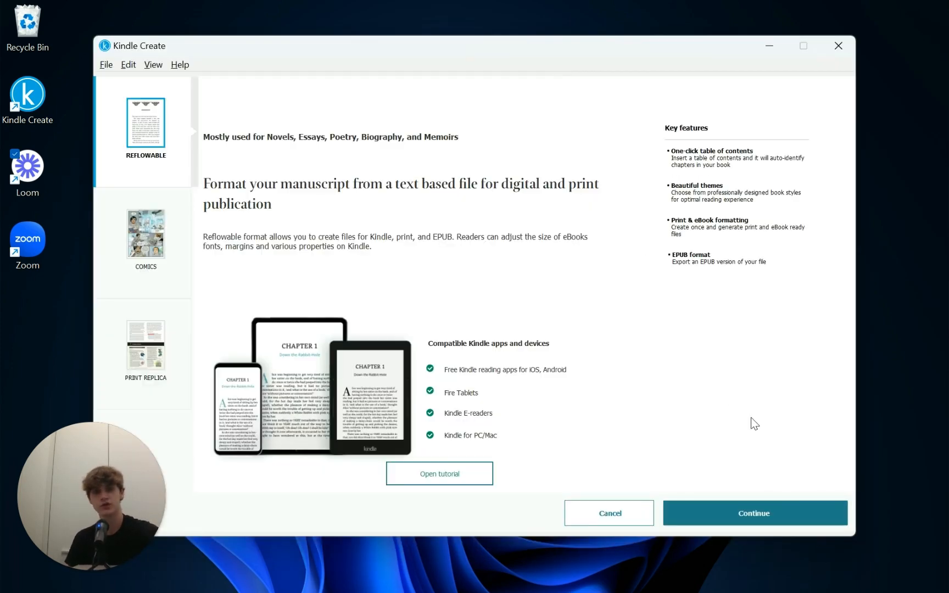
{"action": "left_click", "coordinate": [741, 516]}
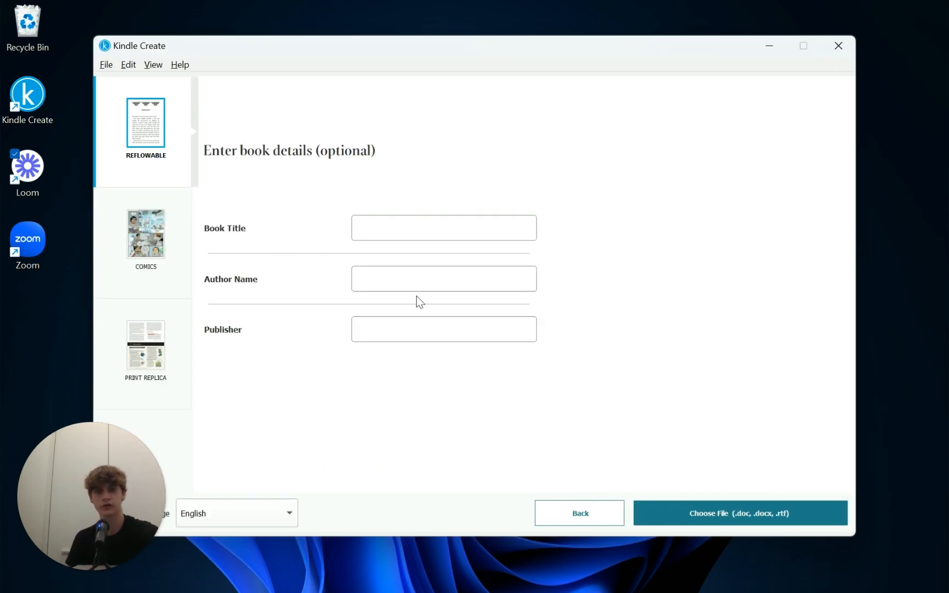
{"action": "left_click", "coordinate": [402, 224]}
{"action": "type", "text": "Bonus "}
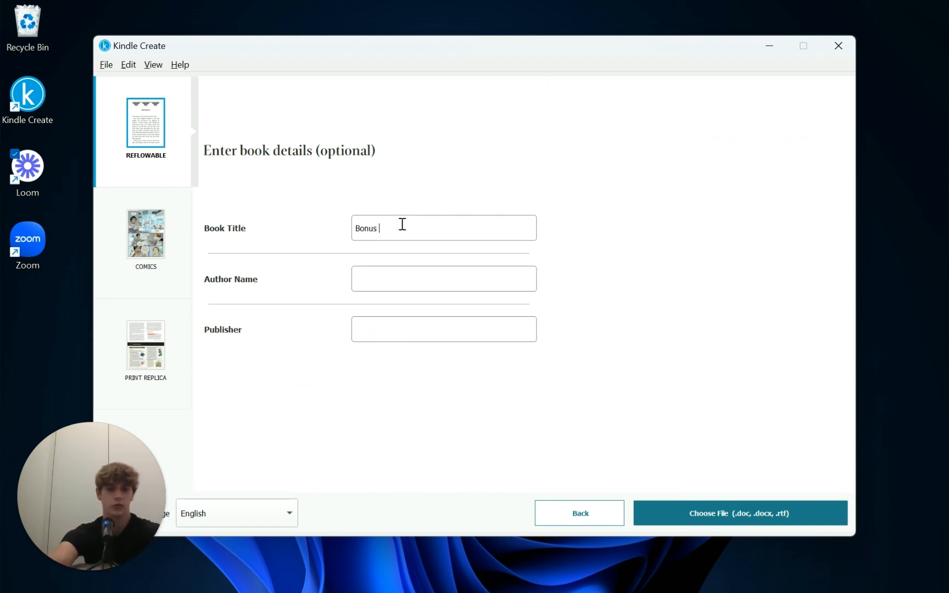
{"action": "type", "text": "Chapters"}
Step: Enter the author's name and publisher 'idk sorry lol', then pick the manuscript file
{"action": "left_click", "coordinate": [424, 278]}
{"action": "type", "text": "M"}
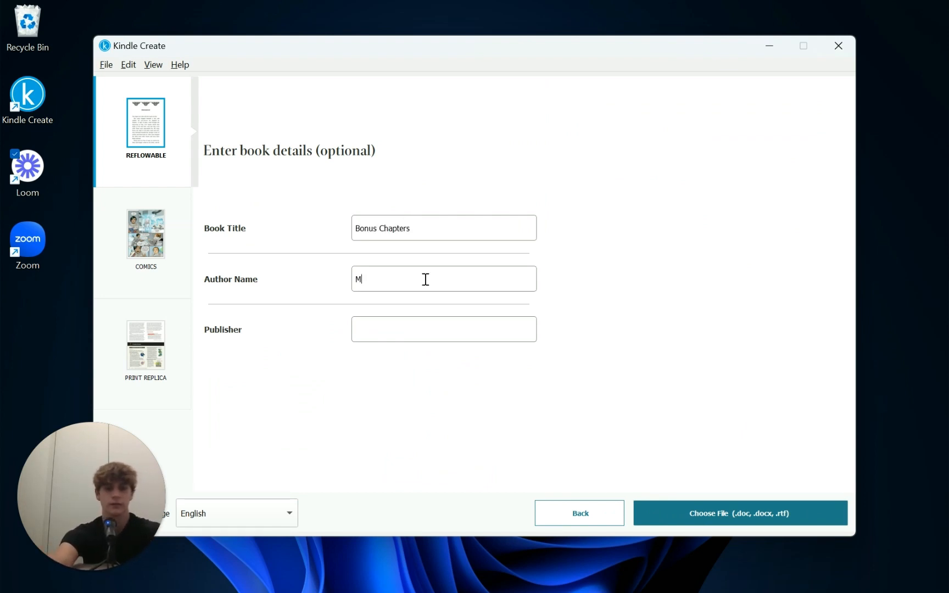
{"action": "type", "text": "ichael Shaw"}
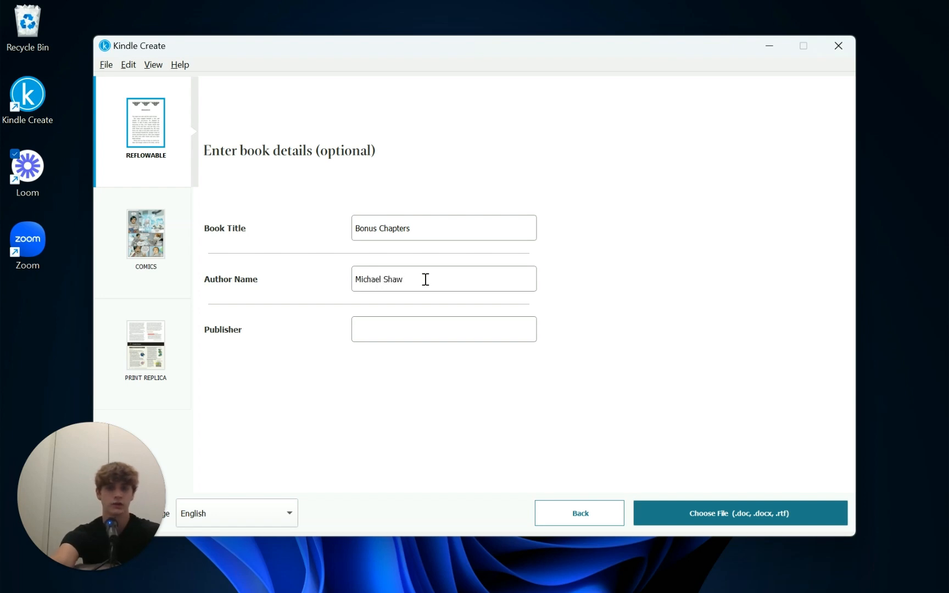
{"action": "left_click", "coordinate": [424, 324]}
{"action": "type", "text": "idk sorry lol"}
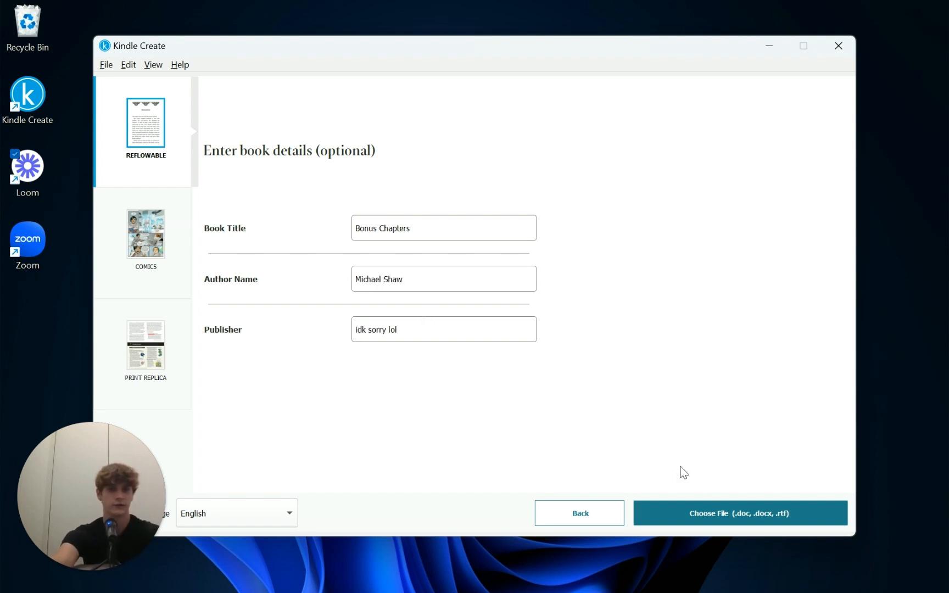
{"action": "left_click", "coordinate": [731, 514]}
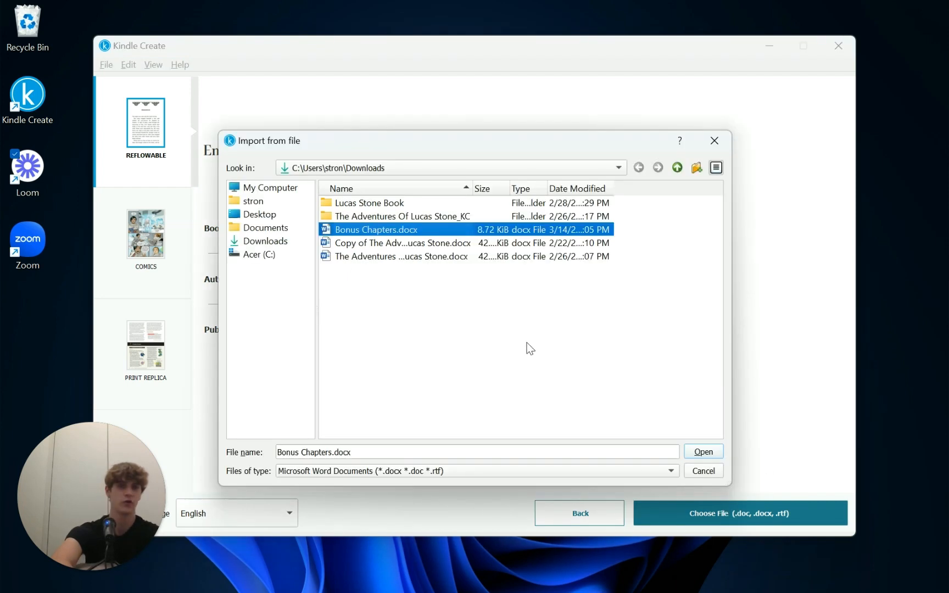
Step: Import Bonus Chapters.docx and replace the first chapter heading with 'BONUS CHAPTER 1'
{"action": "left_click", "coordinate": [698, 454]}
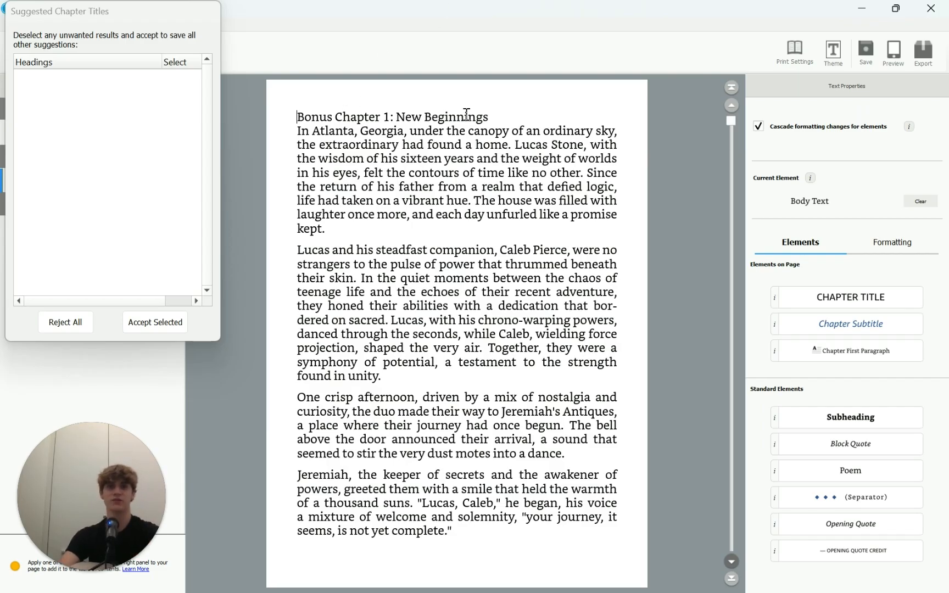
{"action": "left_click", "coordinate": [504, 115]}
{"action": "key", "text": "BackSpace"}
{"action": "key", "text": "BackSpace"}
{"action": "key", "text": "BackSpace"}
{"action": "key", "text": "BackSpace"}
{"action": "key", "text": "BackSpace"}
{"action": "key", "text": "BackSpace"}
{"action": "key", "text": "BackSpace"}
{"action": "key", "text": "BackSpace"}
{"action": "key", "text": "BackSpace"}
{"action": "key", "text": "BackSpace"}
{"action": "key", "text": "BackSpace"}
{"action": "key", "text": "BackSpace"}
{"action": "key", "text": "BackSpace"}
{"action": "key", "text": "BackSpace"}
{"action": "key", "text": "BackSpace"}
{"action": "key", "text": "BackSpace"}
{"action": "key", "text": "BackSpace"}
{"action": "key", "text": "BackSpace"}
{"action": "key", "text": "BackSpace"}
{"action": "key", "text": "BackSpace"}
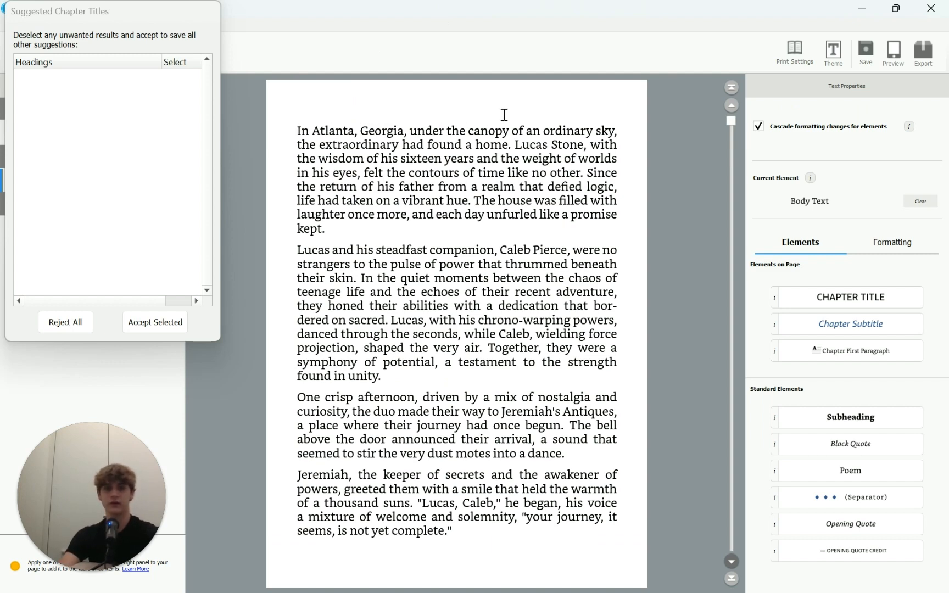
{"action": "key", "text": "BackSpace"}
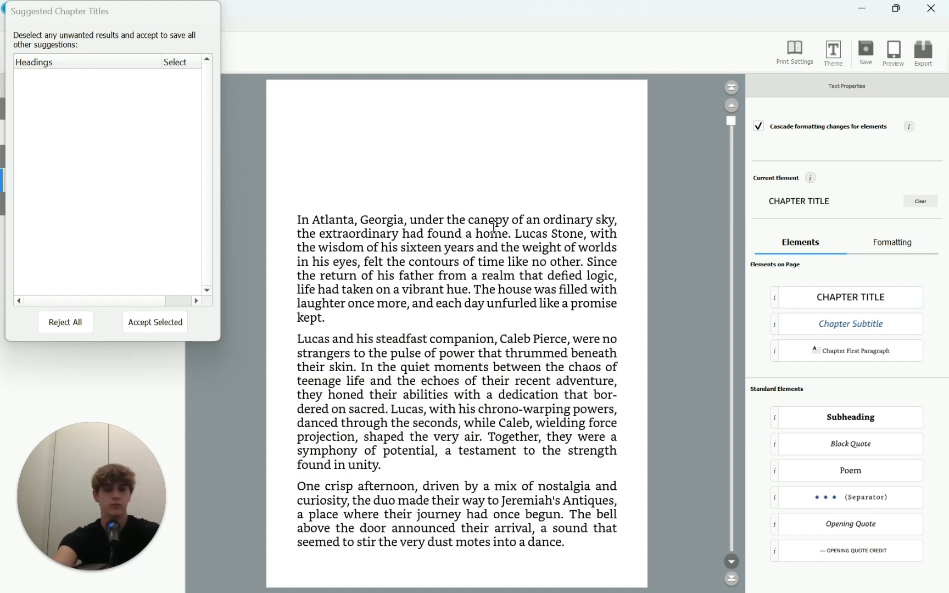
{"action": "type", "text": "BONUS CHAPTER 1"}
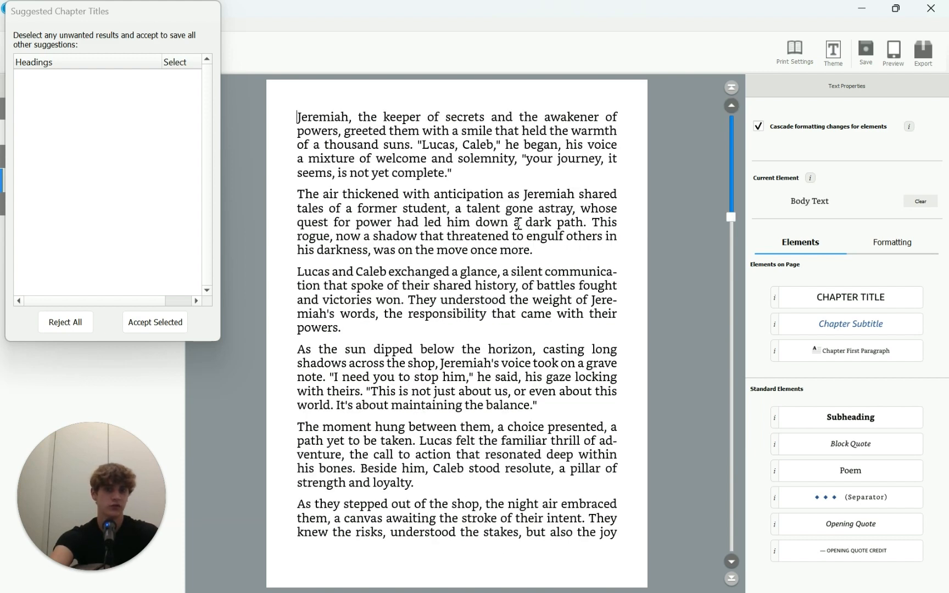
Step: Look over the chapter and show the font and paragraph settings panel
{"action": "scroll", "coordinate": [439, 169], "scroll_direction": "down", "scroll_amount": 2}
{"action": "scroll", "coordinate": [439, 169], "scroll_direction": "up", "scroll_amount": 1}
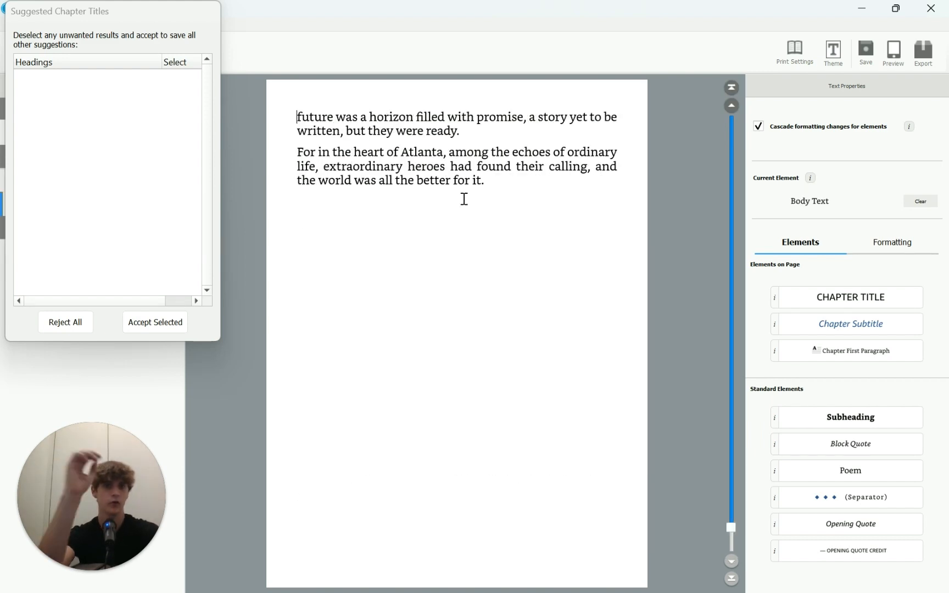
{"action": "scroll", "coordinate": [464, 199], "scroll_direction": "up", "scroll_amount": 1}
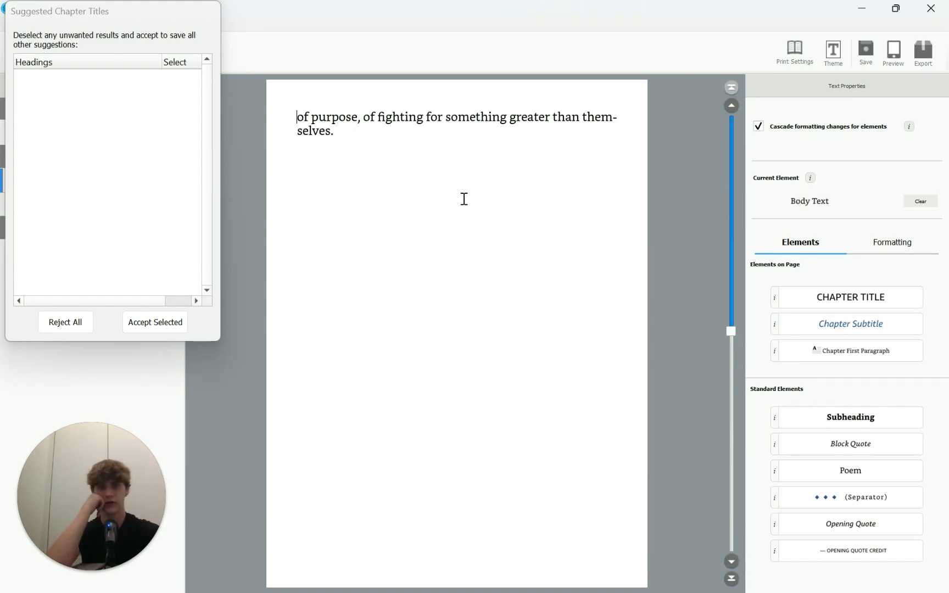
{"action": "scroll", "coordinate": [464, 199], "scroll_direction": "down", "scroll_amount": 2}
{"action": "scroll", "coordinate": [464, 200], "scroll_direction": "up", "scroll_amount": 1}
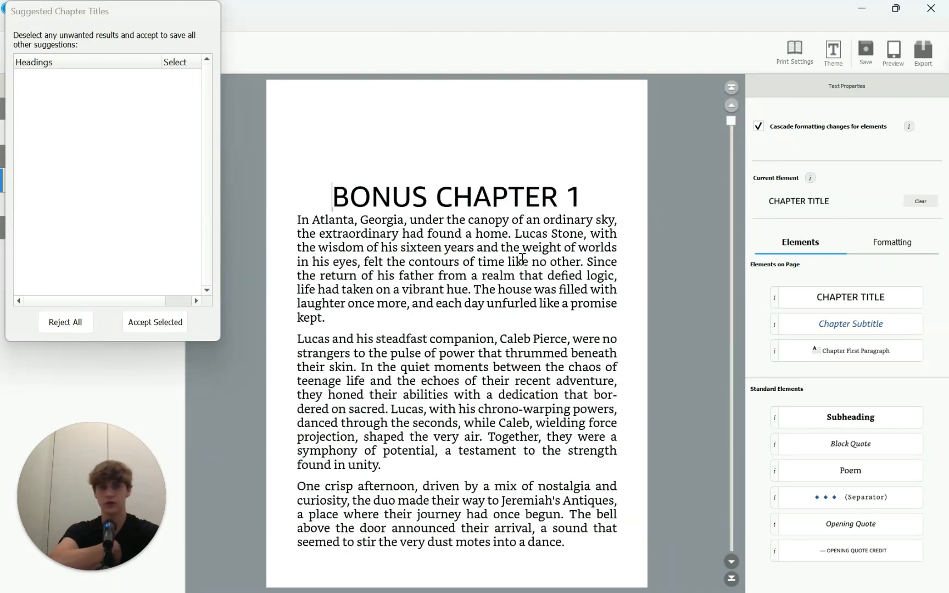
{"action": "left_click", "coordinate": [882, 239]}
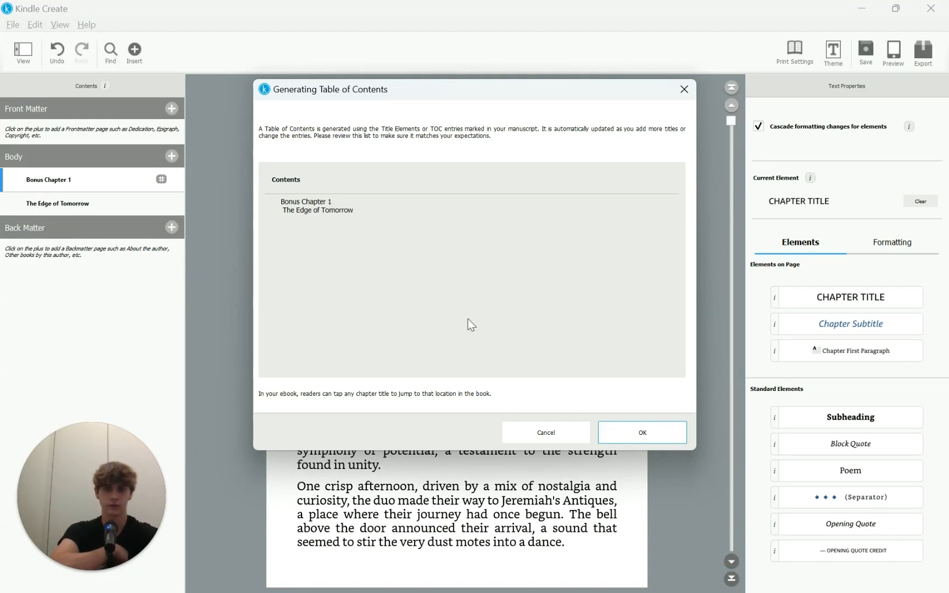
{"action": "left_click", "coordinate": [662, 432]}
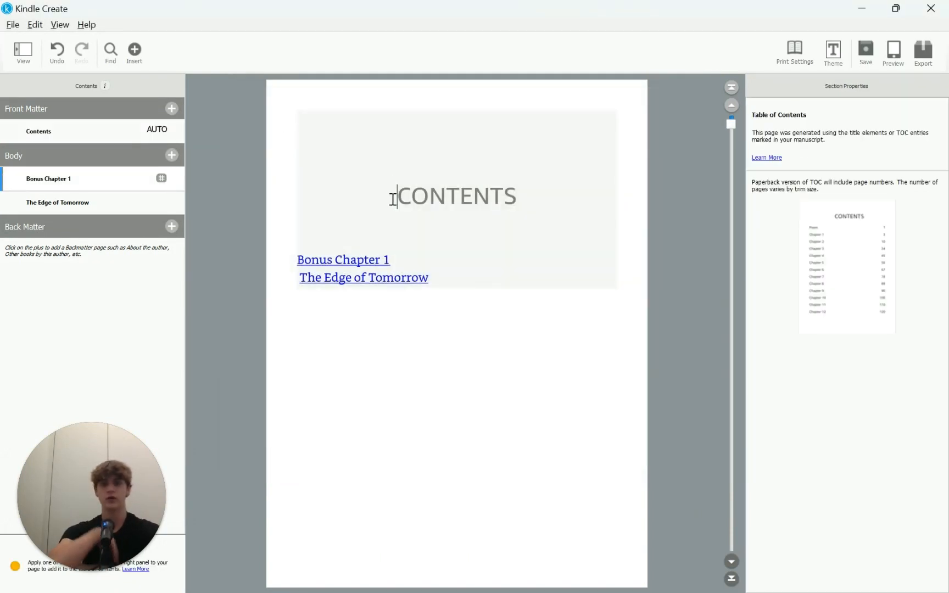
{"action": "left_click", "coordinate": [391, 190]}
{"action": "left_click", "coordinate": [413, 318]}
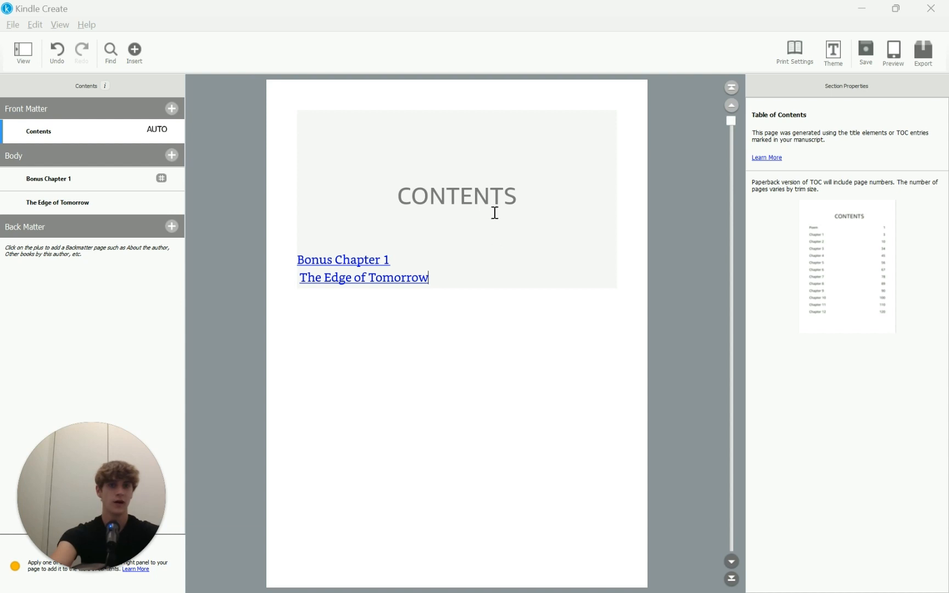
{"action": "scroll", "coordinate": [519, 386], "scroll_direction": "down", "scroll_amount": 8}
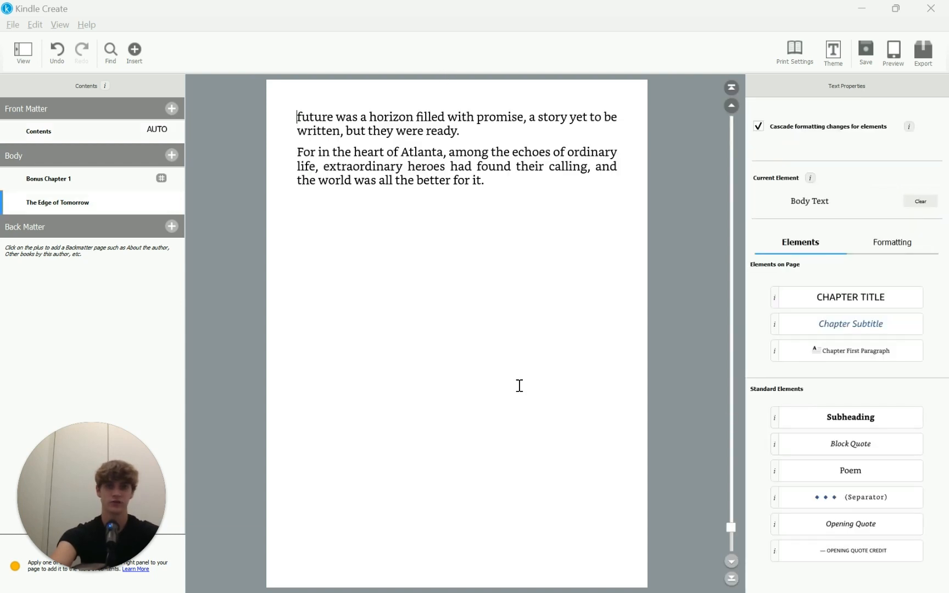
{"action": "scroll", "coordinate": [519, 386], "scroll_direction": "up", "scroll_amount": 10}
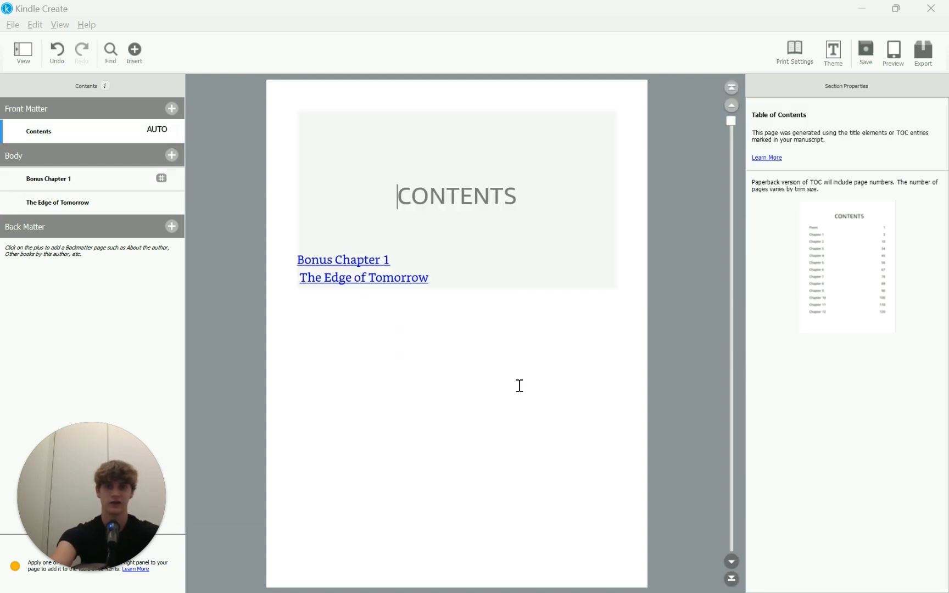
{"action": "scroll", "coordinate": [520, 386], "scroll_direction": "down", "scroll_amount": 3}
{"action": "scroll", "coordinate": [520, 386], "scroll_direction": "down", "scroll_amount": 5}
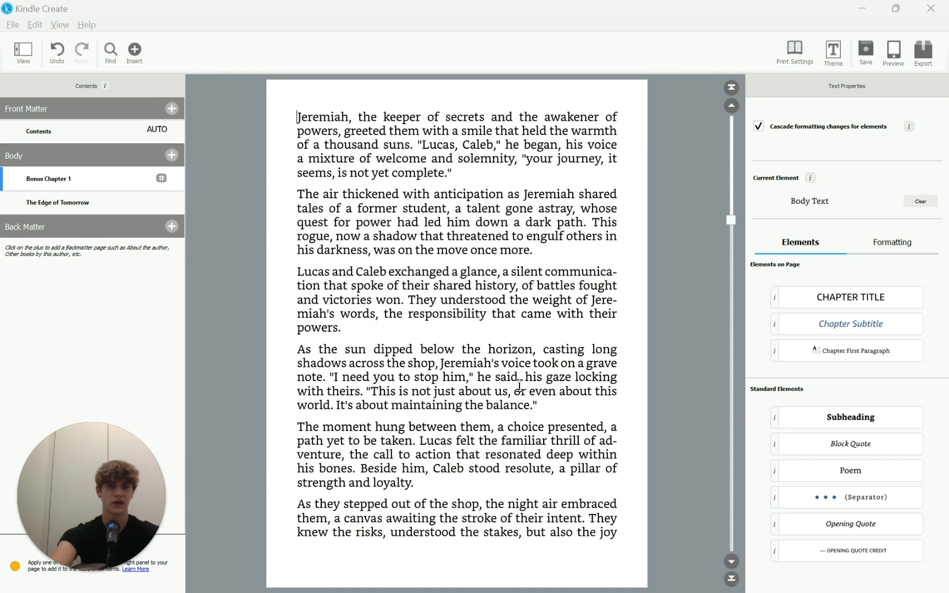
{"action": "scroll", "coordinate": [519, 386], "scroll_direction": "down", "scroll_amount": 3}
{"action": "scroll", "coordinate": [519, 386], "scroll_direction": "up", "scroll_amount": 6}
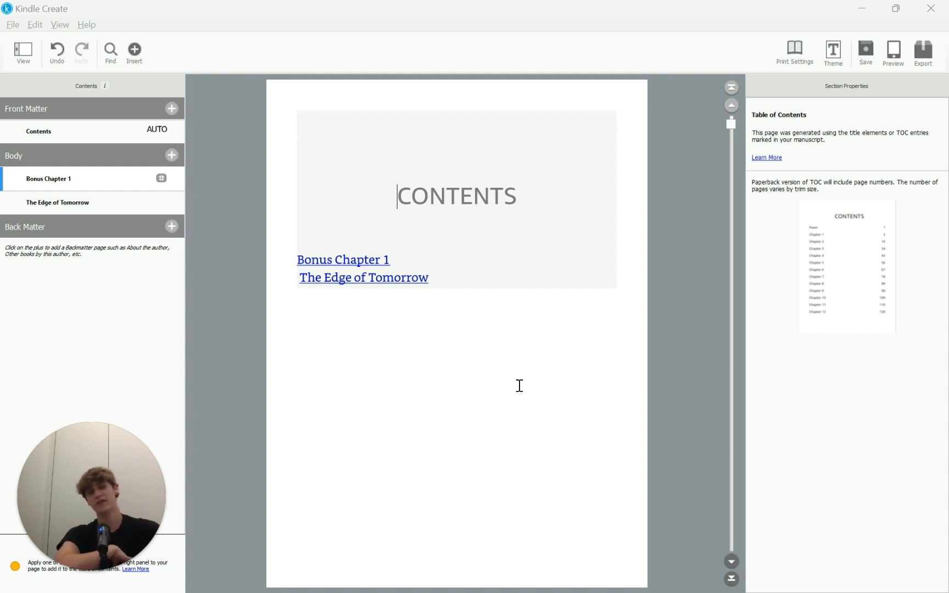
{"action": "left_click", "coordinate": [865, 55]}
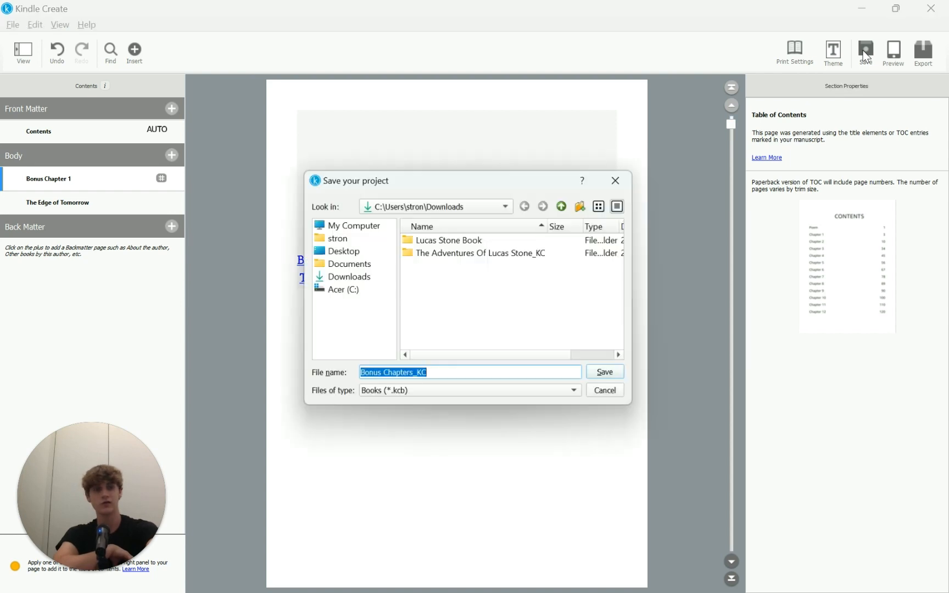
{"action": "left_click", "coordinate": [625, 177]}
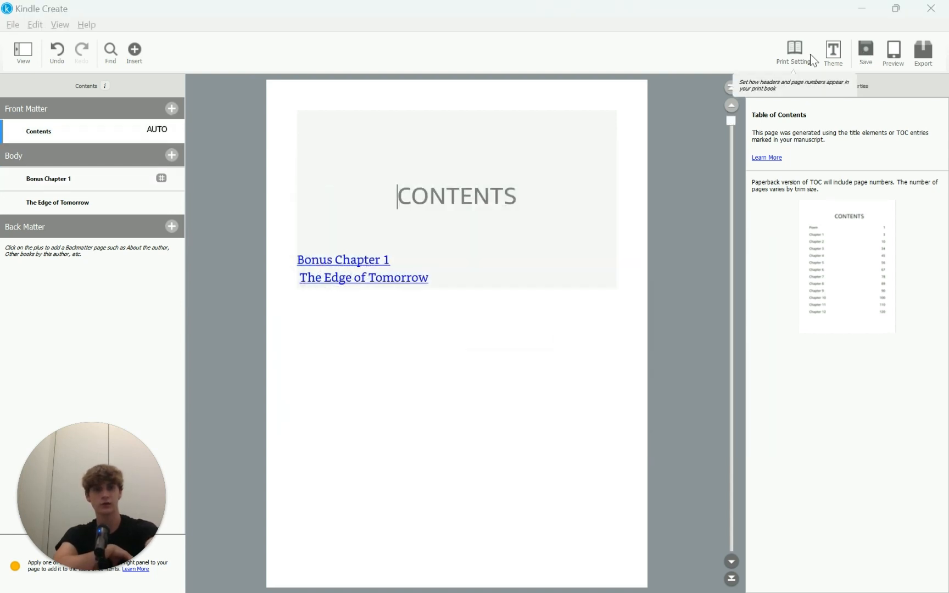
{"action": "left_click", "coordinate": [894, 56]}
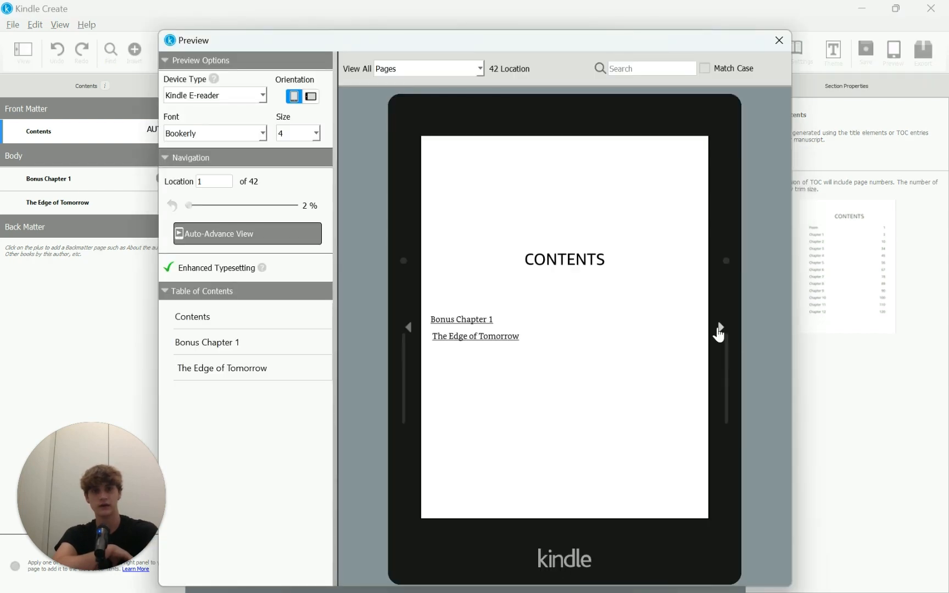
{"action": "left_click", "coordinate": [720, 328]}
{"action": "left_click", "coordinate": [720, 329]}
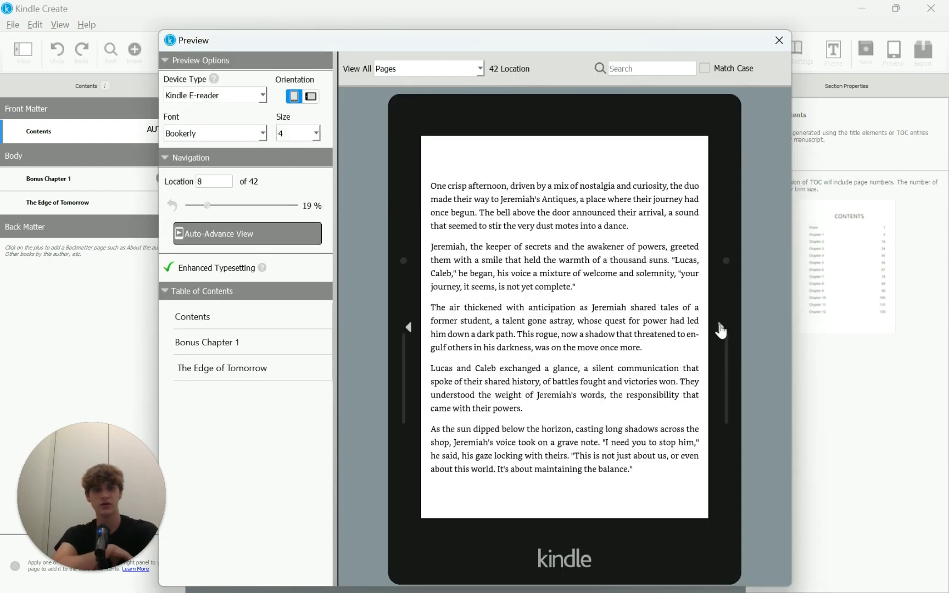
{"action": "left_click", "coordinate": [720, 329]}
{"action": "left_click", "coordinate": [720, 329]}
{"action": "left_click", "coordinate": [720, 329]}
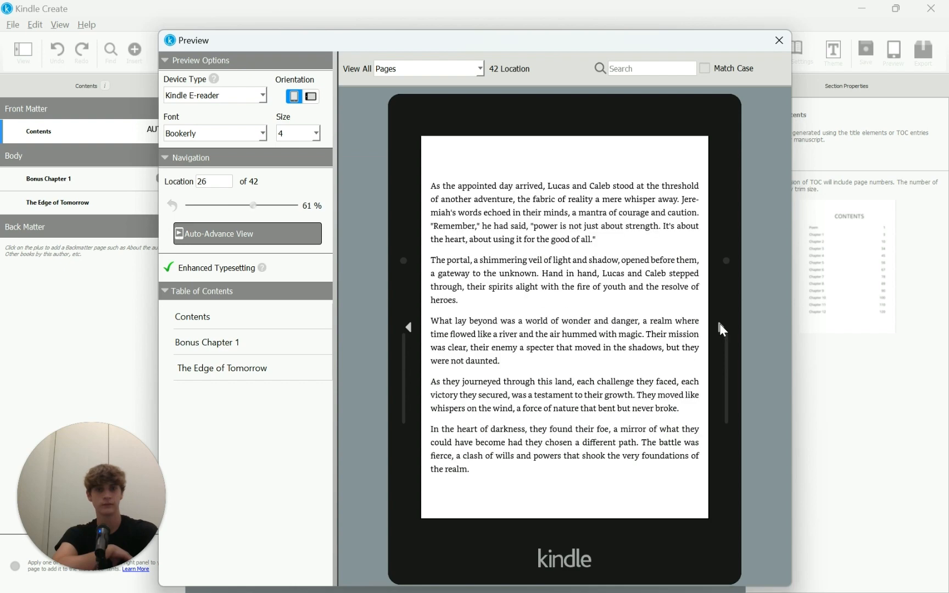
{"action": "left_click", "coordinate": [720, 329]}
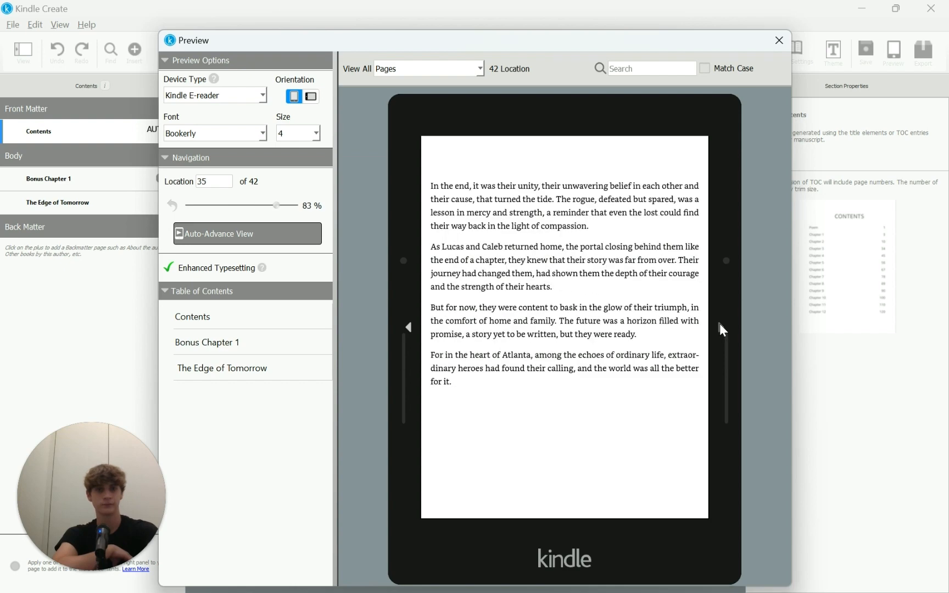
{"action": "left_click", "coordinate": [780, 41]}
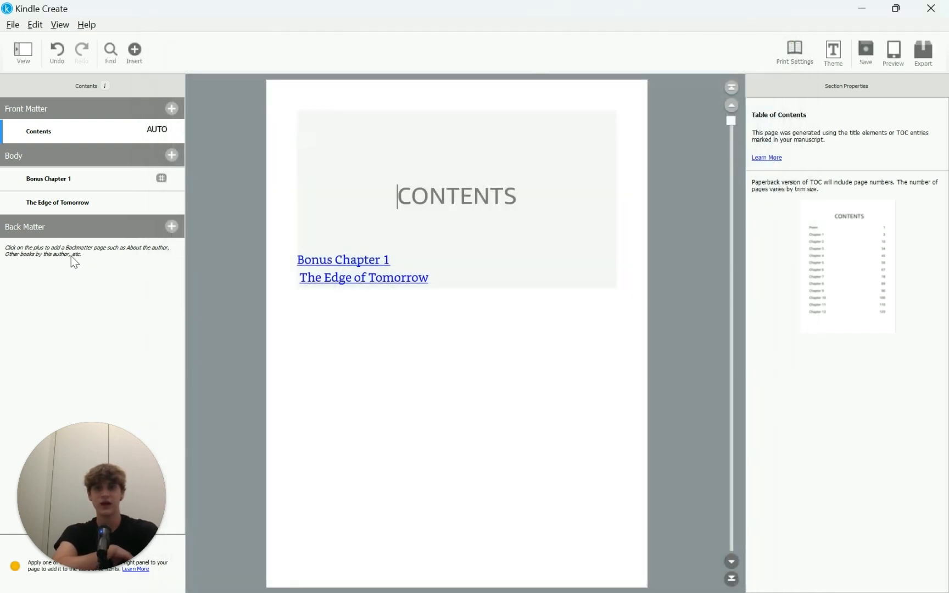
Step: Browse the Back Matter page types without adding one, then bring up the save-project dialog
{"action": "left_click", "coordinate": [171, 225]}
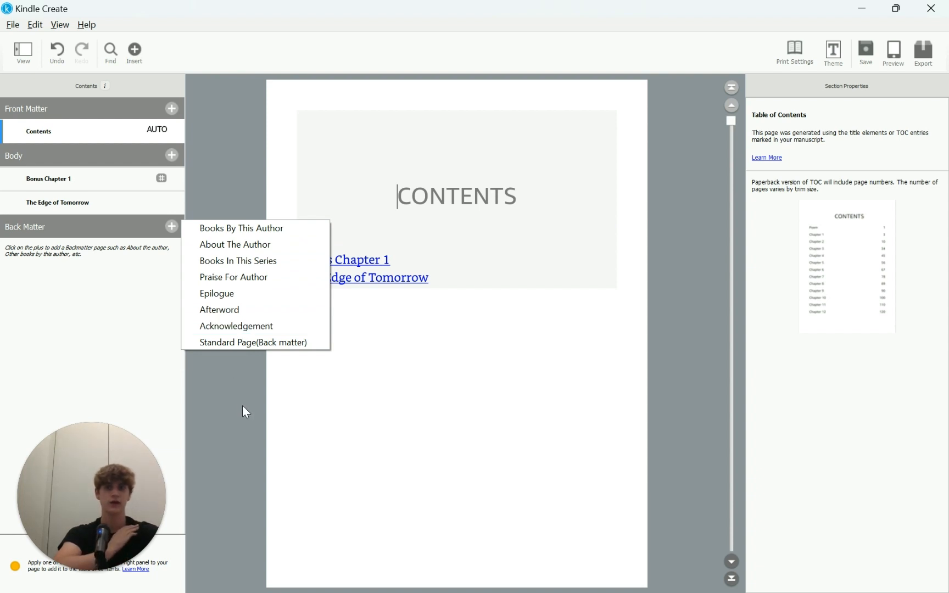
{"action": "left_click", "coordinate": [225, 371]}
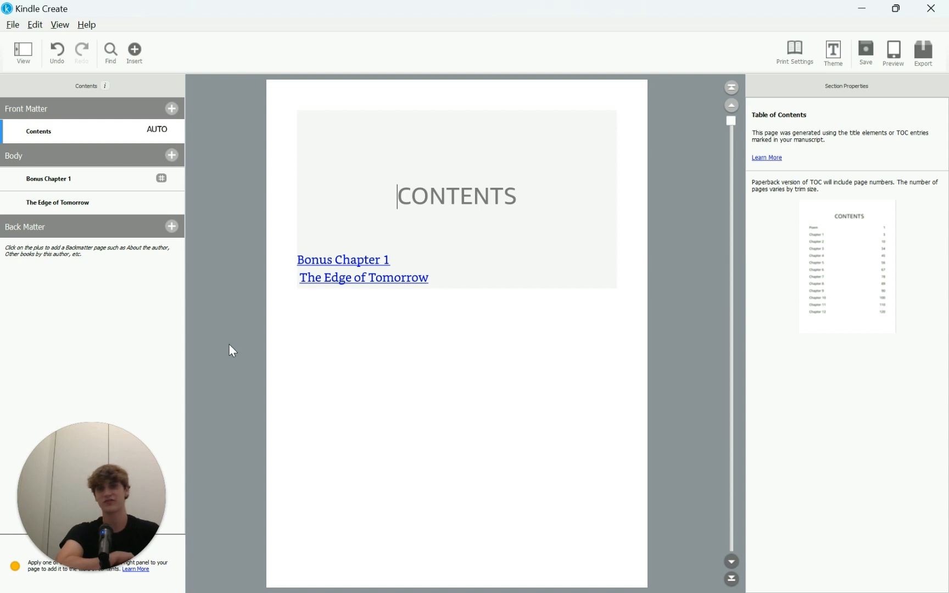
{"action": "left_click", "coordinate": [862, 48]}
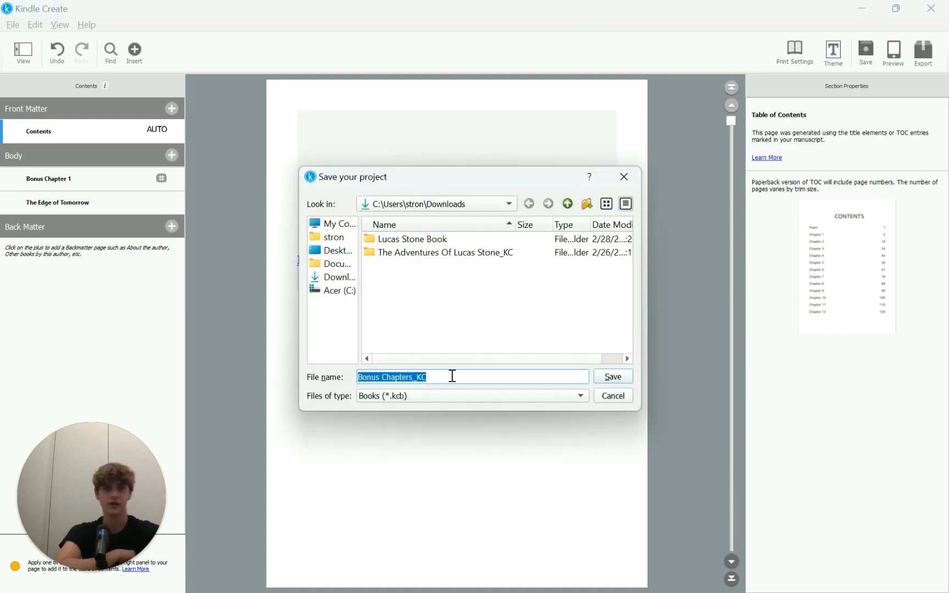
Step: Save the project as Bonus Chapters_KC.kcb in Downloads
{"action": "left_click", "coordinate": [622, 379]}
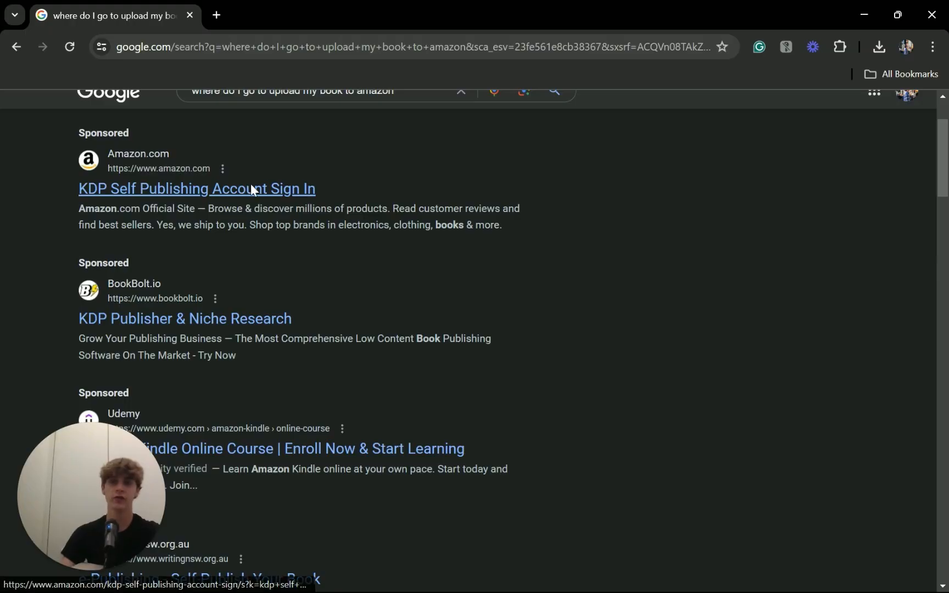
Step: Open the sponsored 'KDP Self Publishing Account Sign In' result on Amazon
{"action": "left_click", "coordinate": [251, 187]}
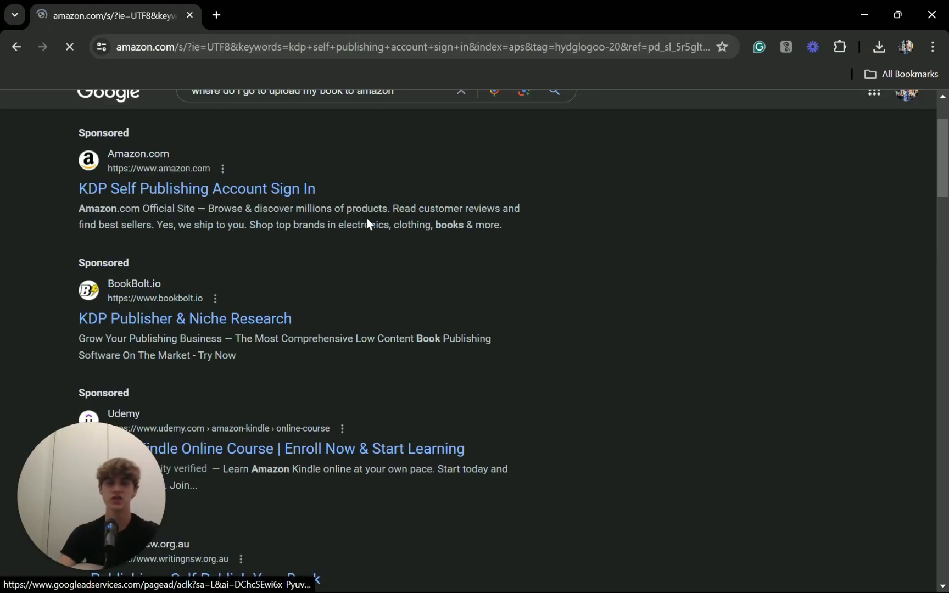